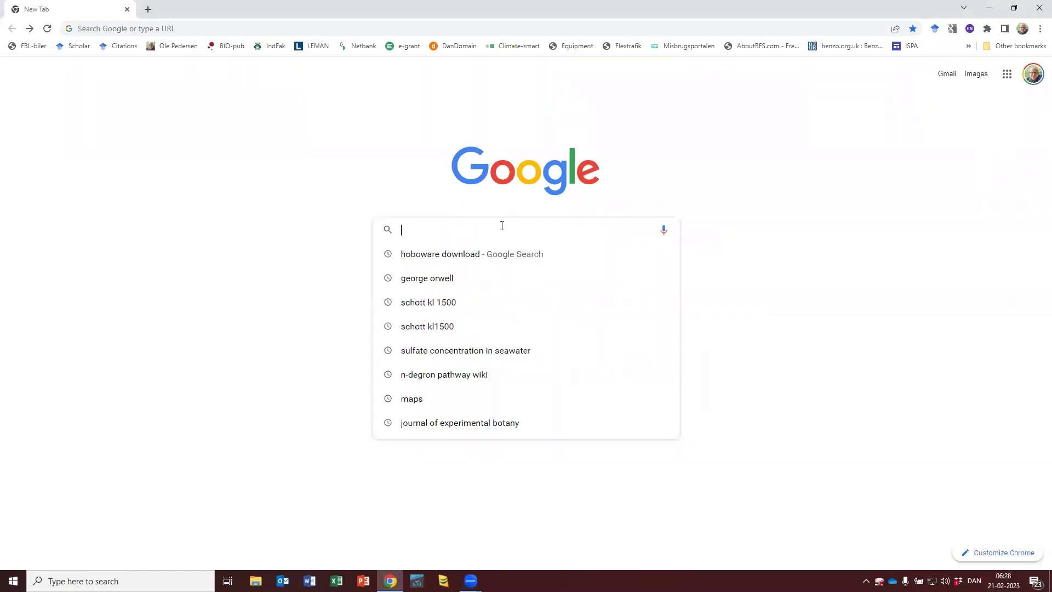
Search Google for 'hoboware download', fixing a typo in the query
{"action": "type", "text": "howe"}
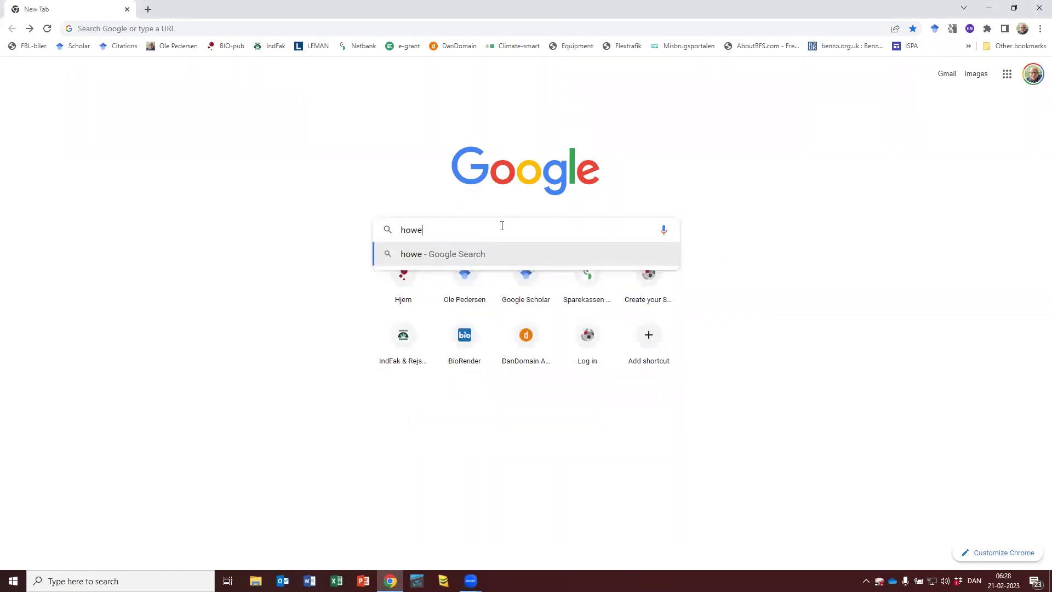
{"action": "key", "text": "BackSpace"}
{"action": "key", "text": "BackSpace"}
{"action": "type", "text": "bo"}
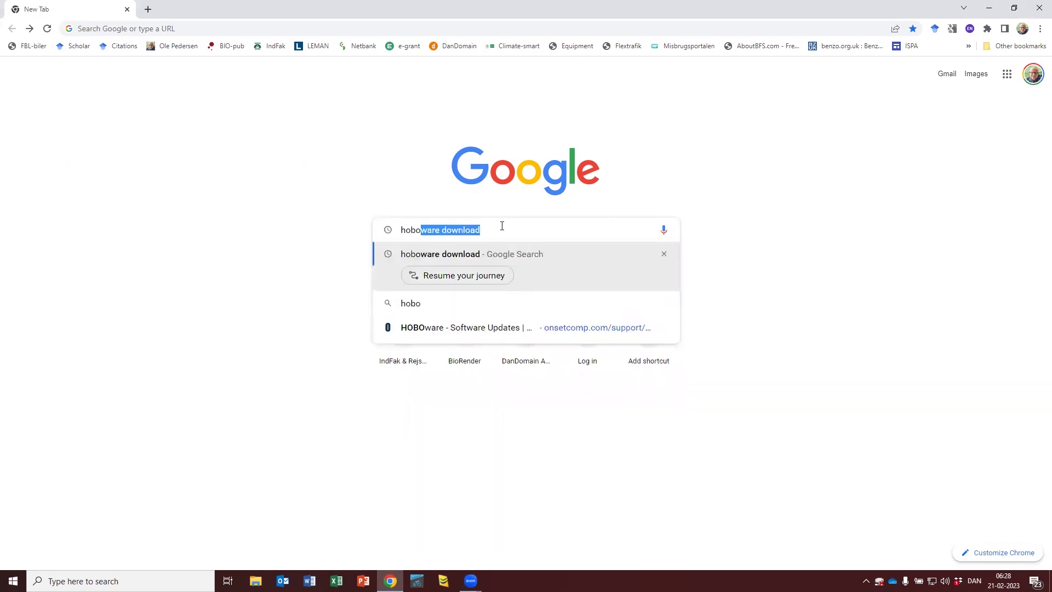
{"action": "type", "text": "ware dow"}
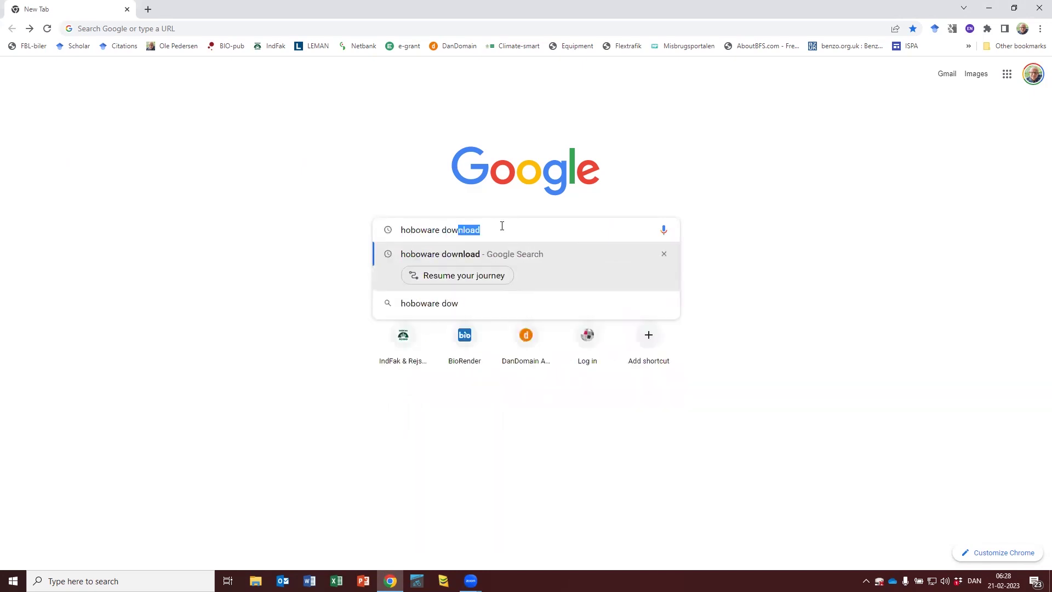
{"action": "type", "text": "nload"}
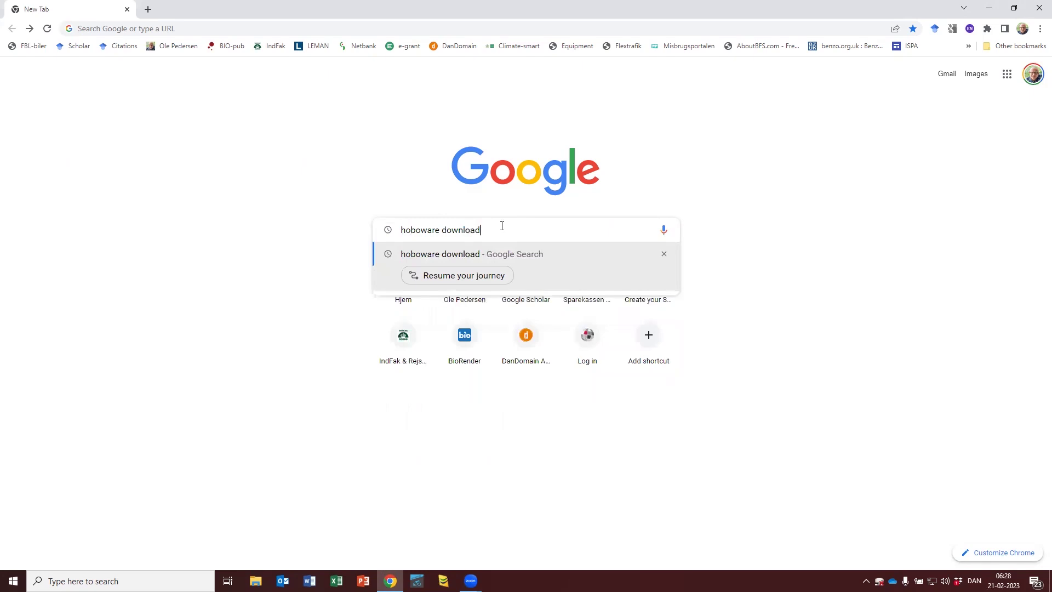
{"action": "key", "text": "Return"}
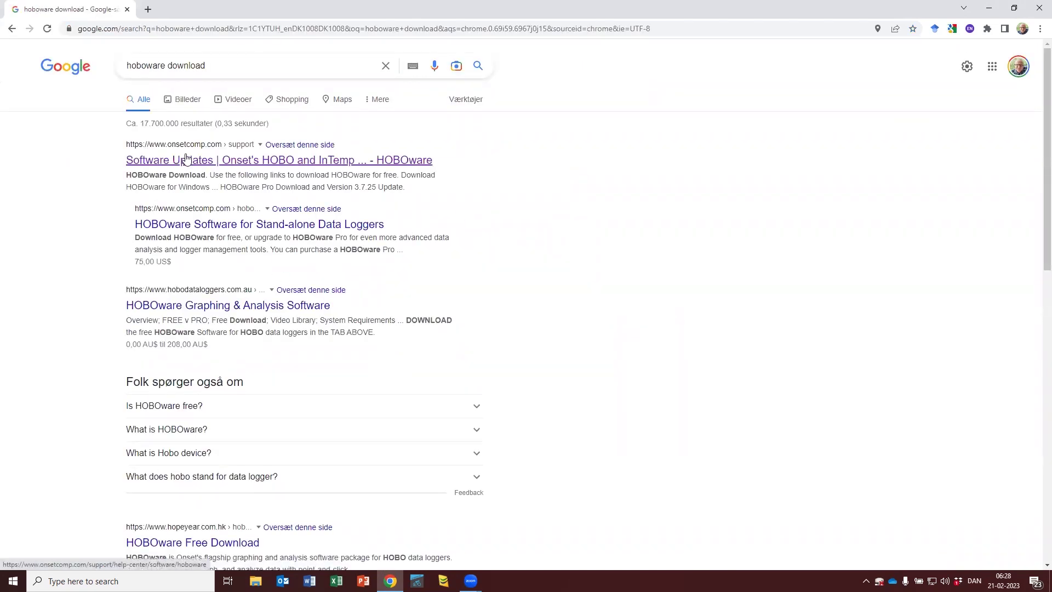
Download HOBOware_Free_Setup.exe for Windows from Onset's software updates page and launch it
{"action": "left_click", "coordinate": [229, 164]}
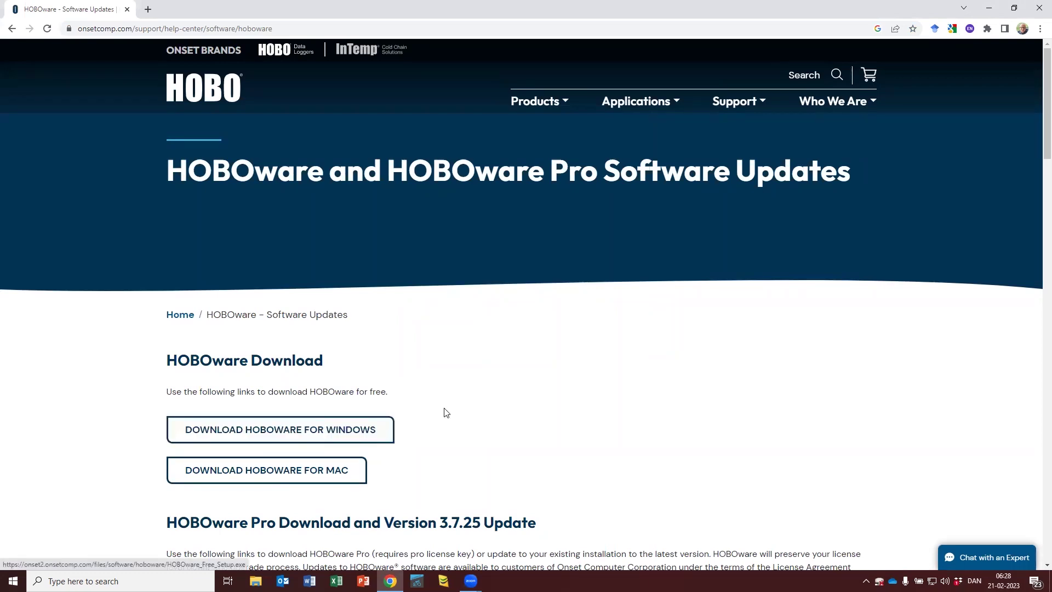
{"action": "scroll", "coordinate": [447, 412], "scroll_direction": "down", "scroll_amount": 2}
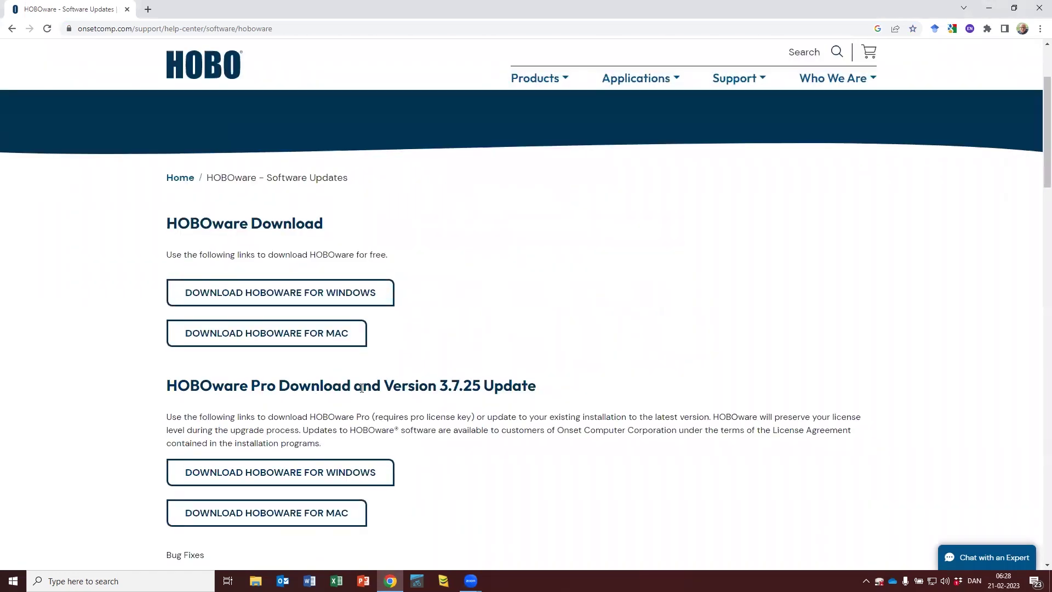
{"action": "scroll", "coordinate": [361, 388], "scroll_direction": "up", "scroll_amount": 3}
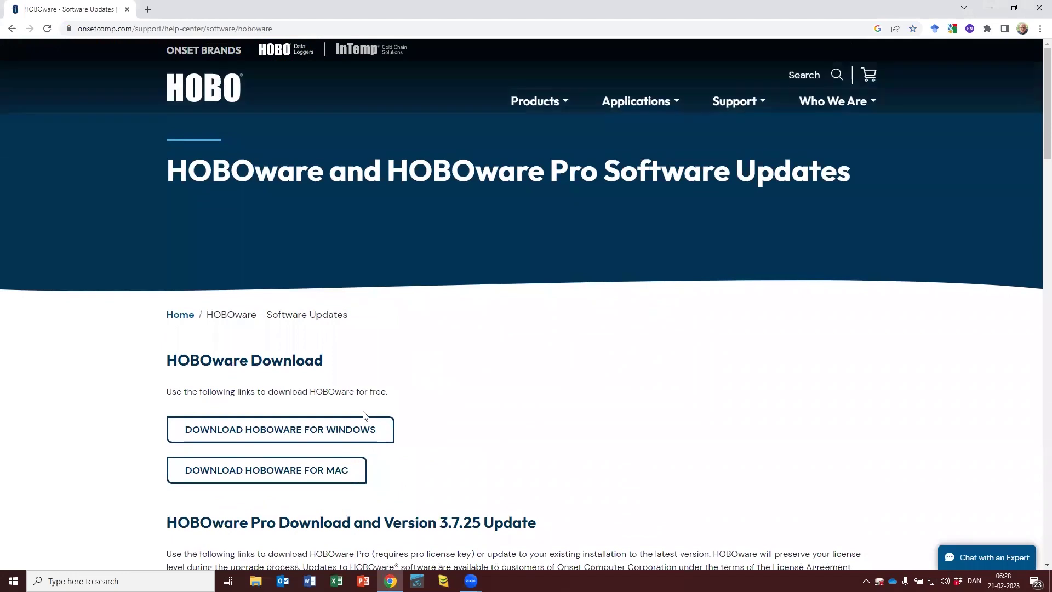
{"action": "left_click", "coordinate": [331, 430]}
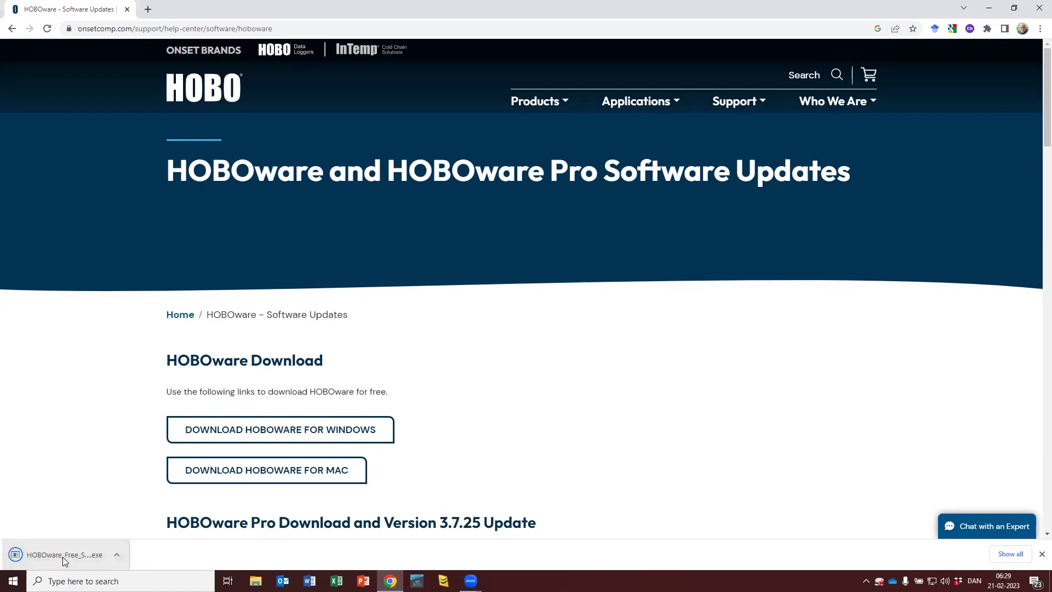
{"action": "left_click", "coordinate": [62, 557]}
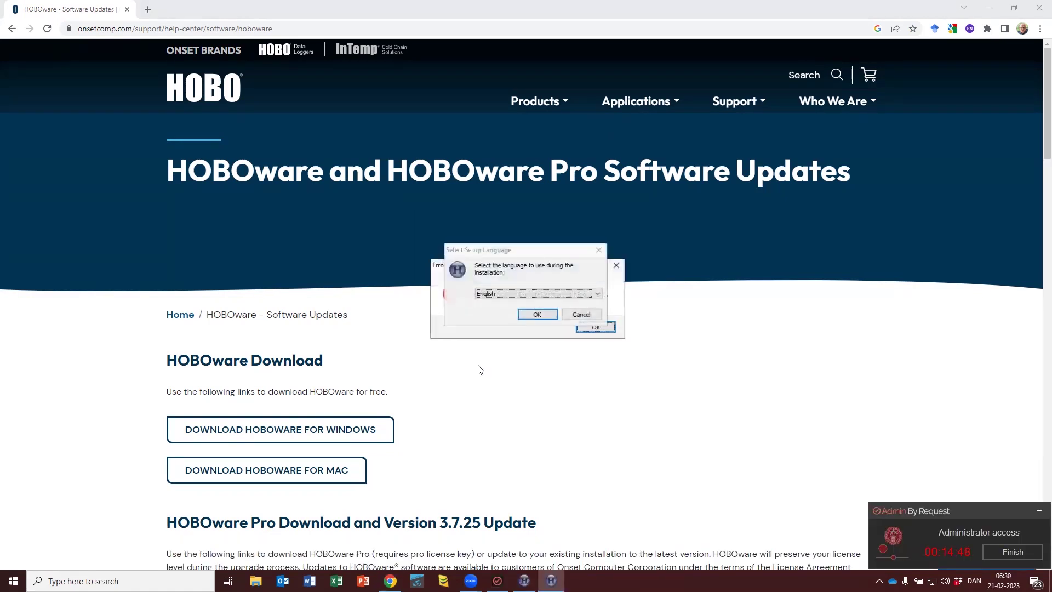
Dismiss the error, keep English as setup language, and accept the licence agreement
{"action": "left_click", "coordinate": [597, 327]}
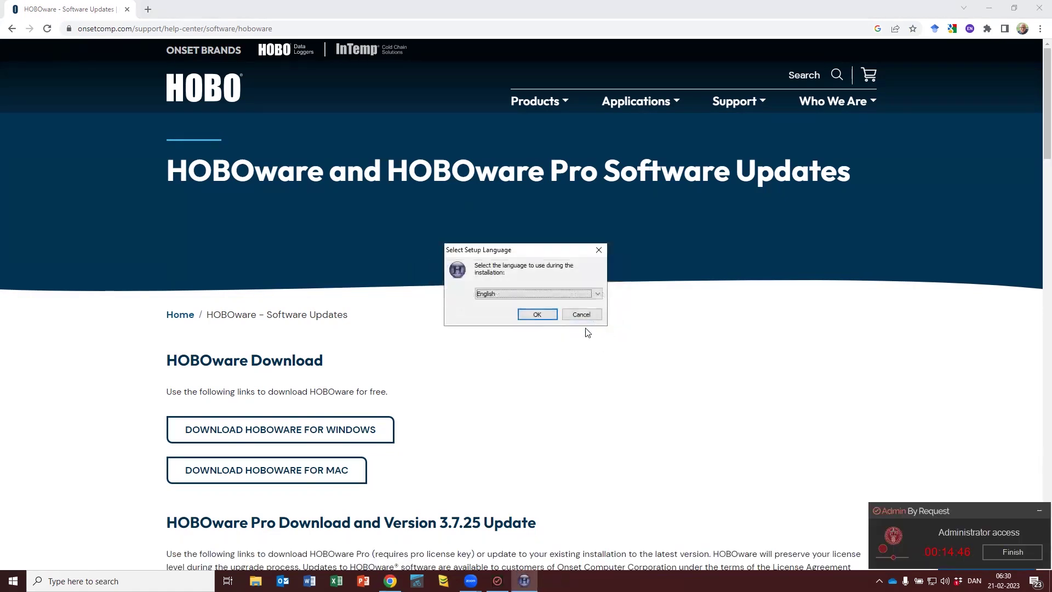
{"action": "left_click", "coordinate": [541, 319]}
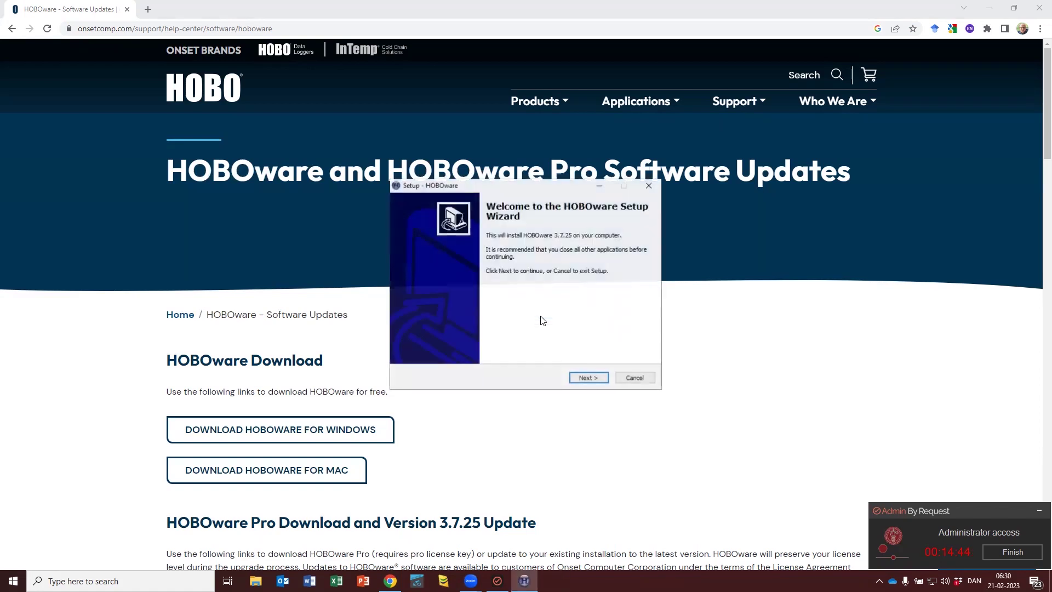
{"action": "left_click", "coordinate": [589, 378]}
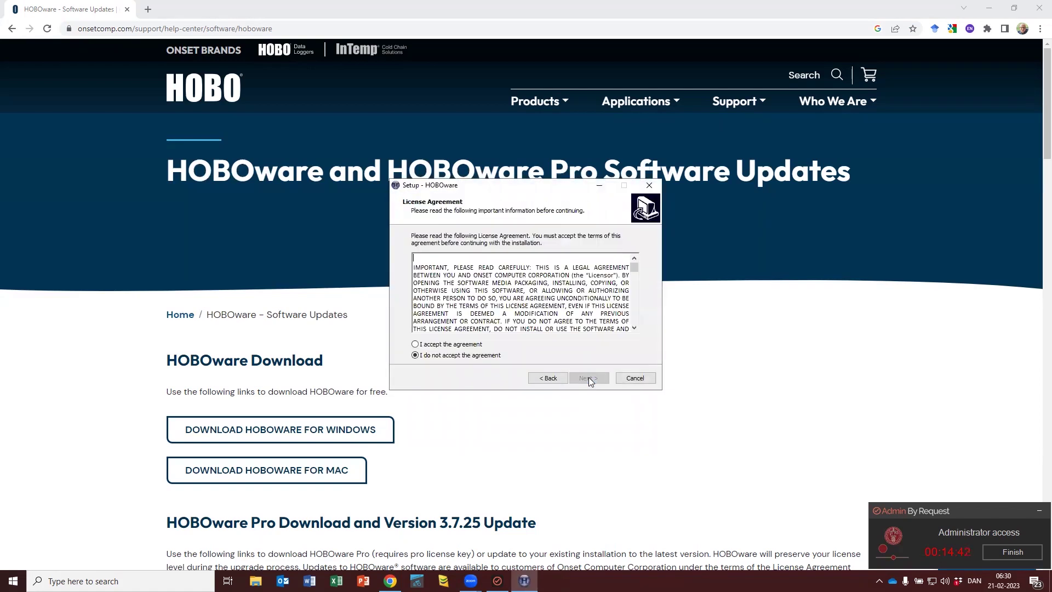
{"action": "left_click", "coordinate": [471, 344]}
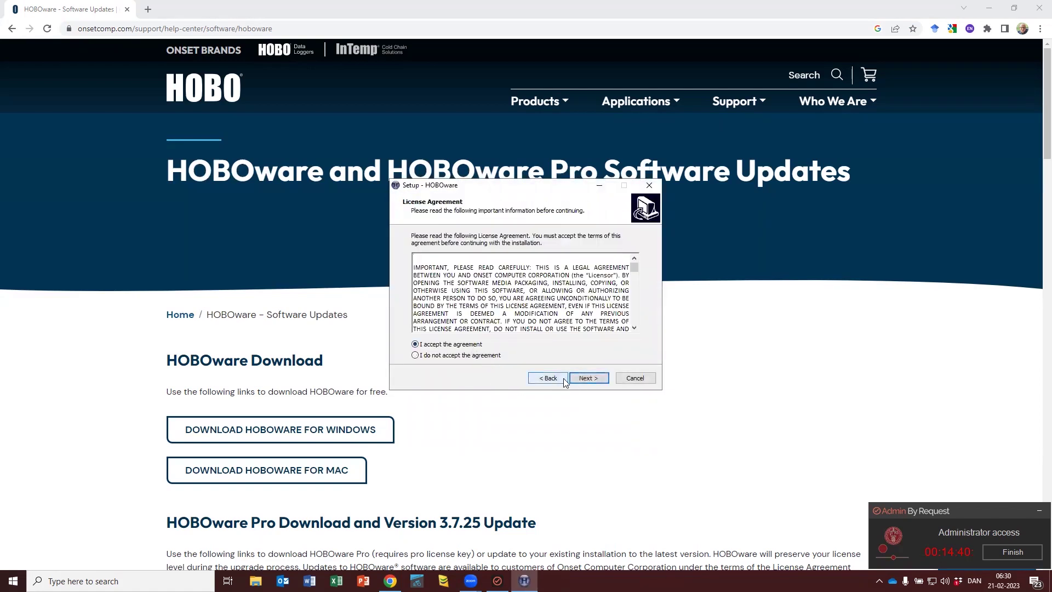
{"action": "left_click", "coordinate": [584, 378]}
Install HOBOware with default folders and a desktop icon, then finish the wizard
{"action": "left_click", "coordinate": [593, 384]}
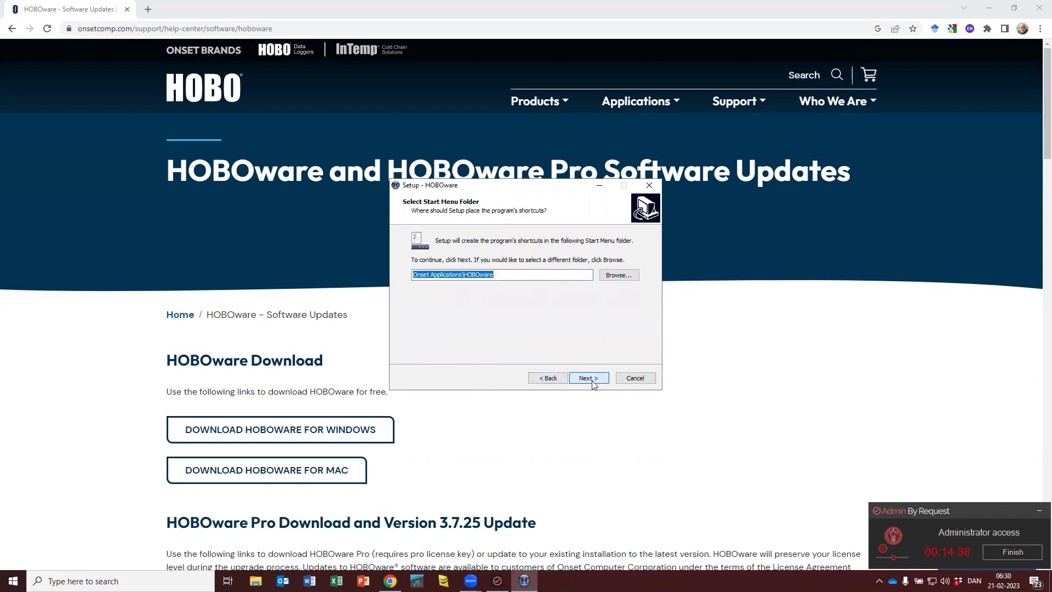
{"action": "left_click", "coordinate": [591, 382]}
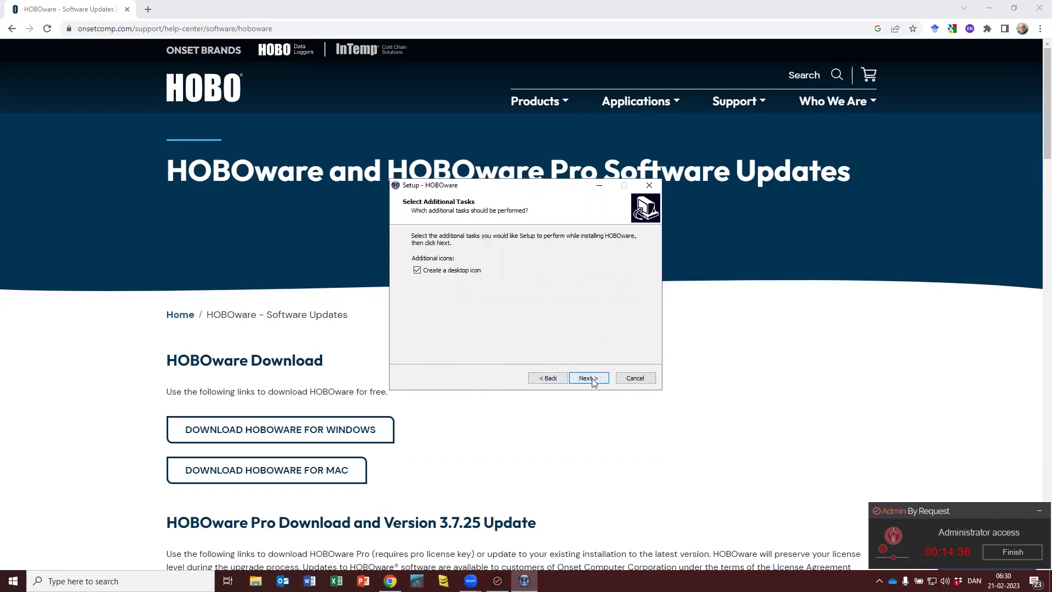
{"action": "left_click", "coordinate": [592, 379]}
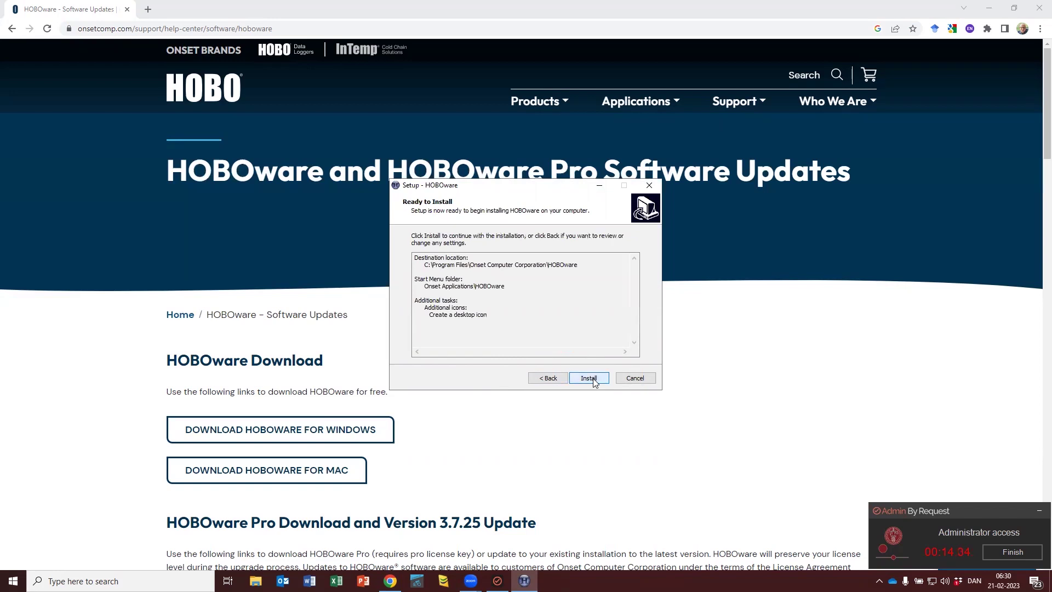
{"action": "left_click", "coordinate": [593, 379]}
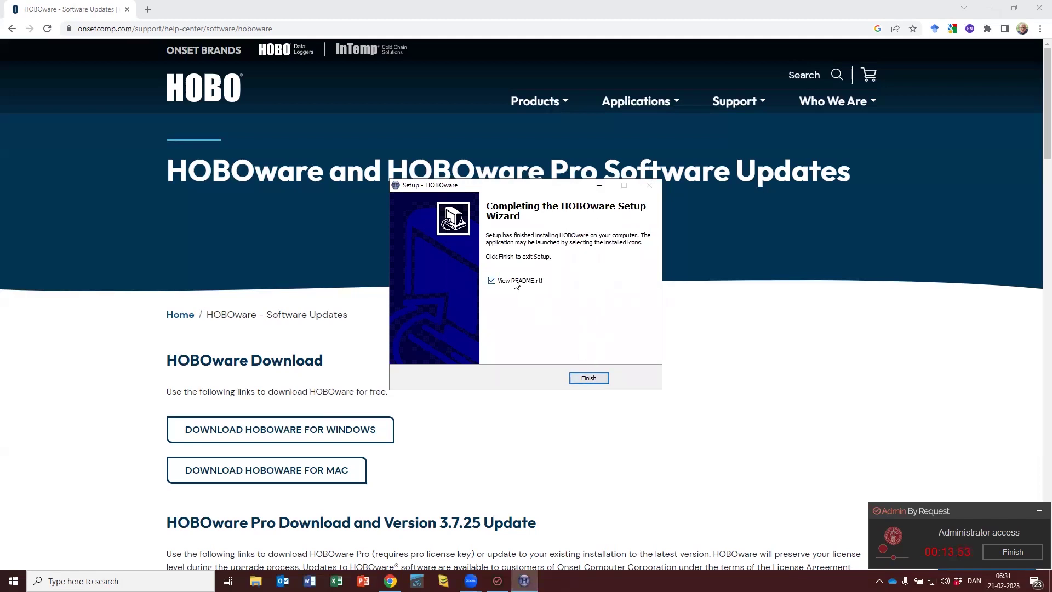
{"action": "left_click", "coordinate": [589, 378]}
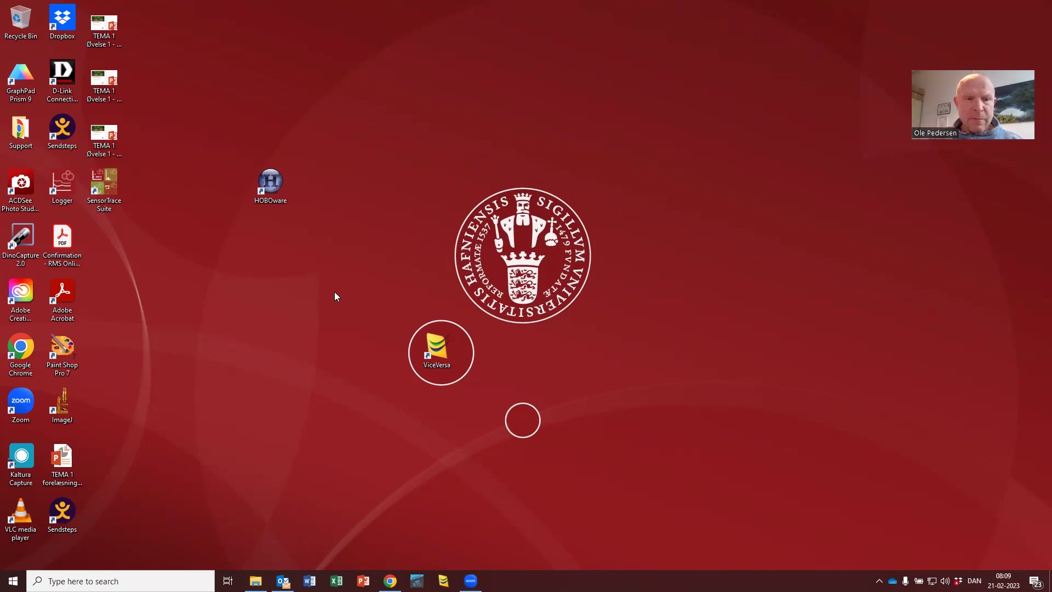
Launch HOBOware from the desktop shortcut and cancel the Setup Assistant
{"action": "double_click", "coordinate": [272, 190]}
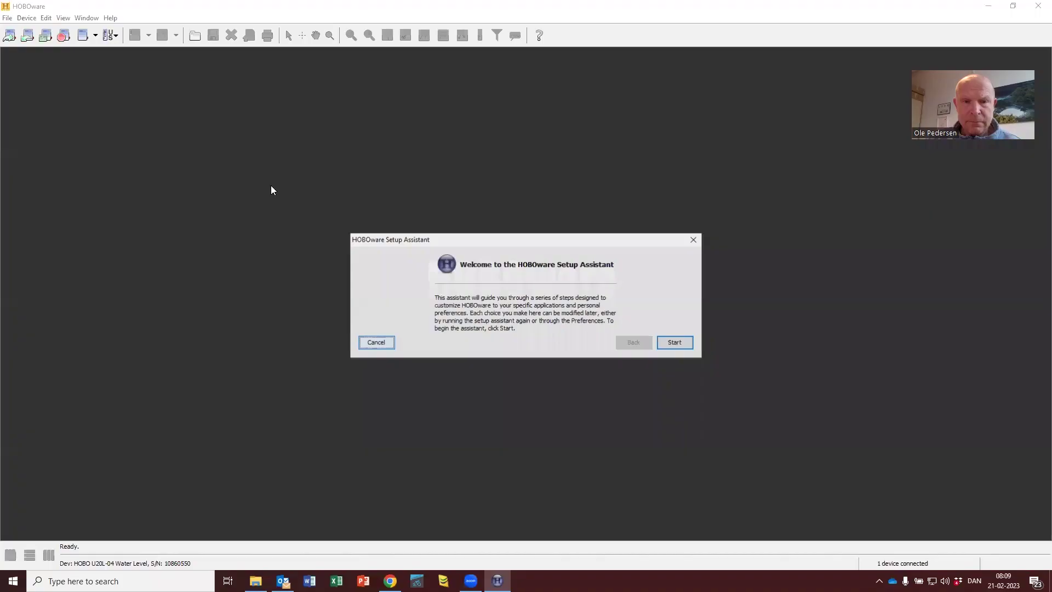
{"action": "left_click", "coordinate": [378, 340]}
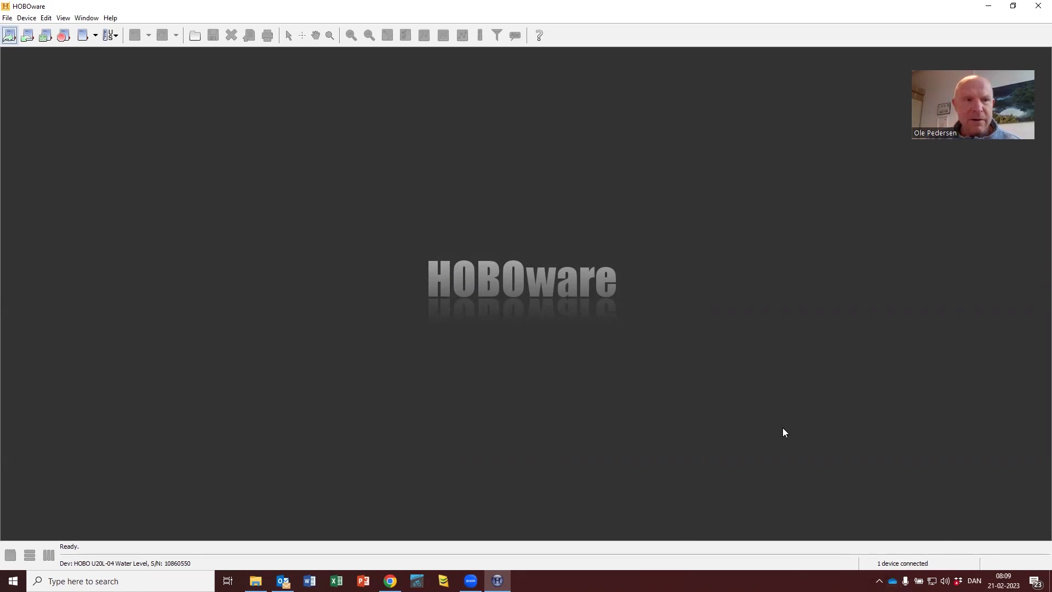
Read out the U20L-04 logger without stopping it and save the data as 10860550.hobo
{"action": "left_click", "coordinate": [28, 37]}
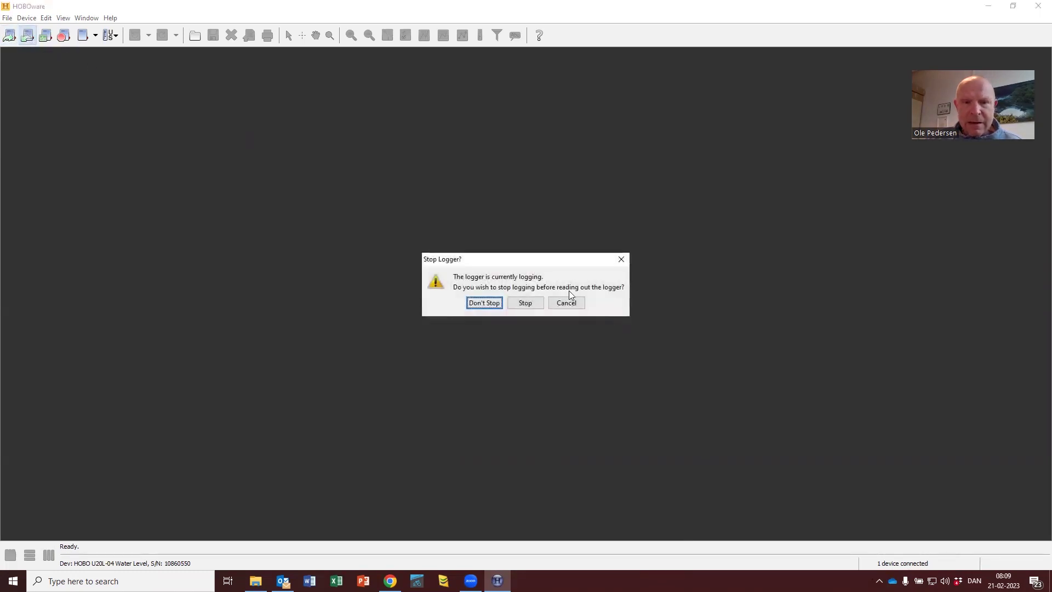
{"action": "left_click", "coordinate": [483, 303]}
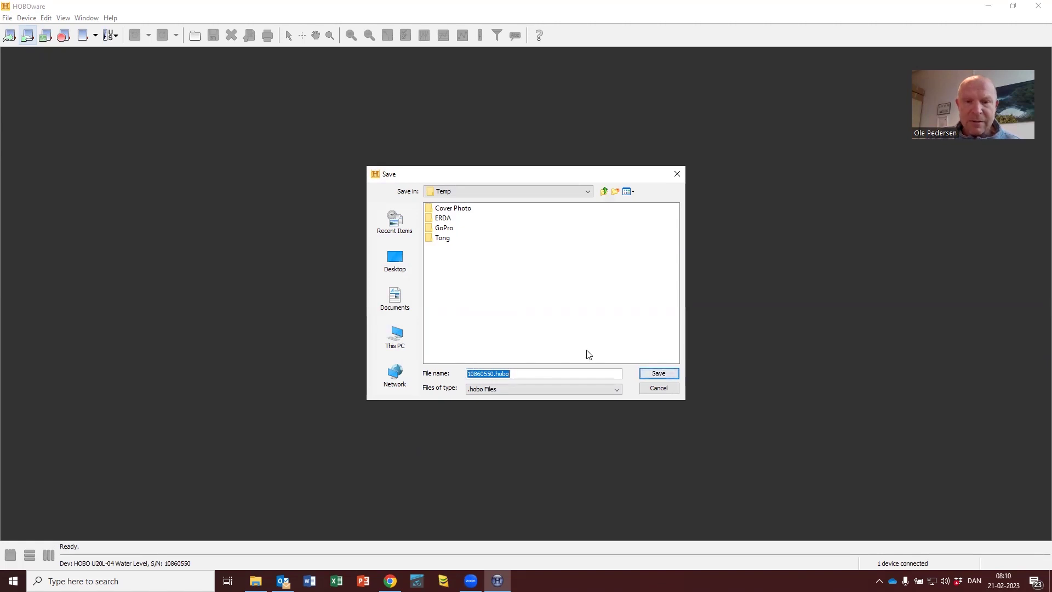
{"action": "left_click", "coordinate": [660, 374]}
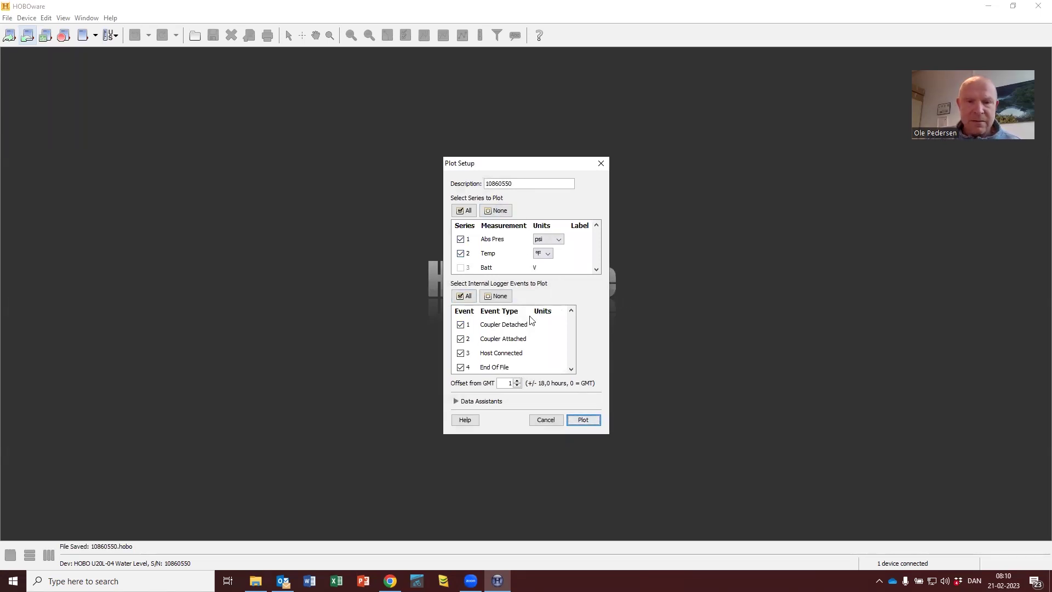
Plot Abs Pres and Temp for 10860550 and bring up the Export Table Data options
{"action": "left_click", "coordinate": [591, 422]}
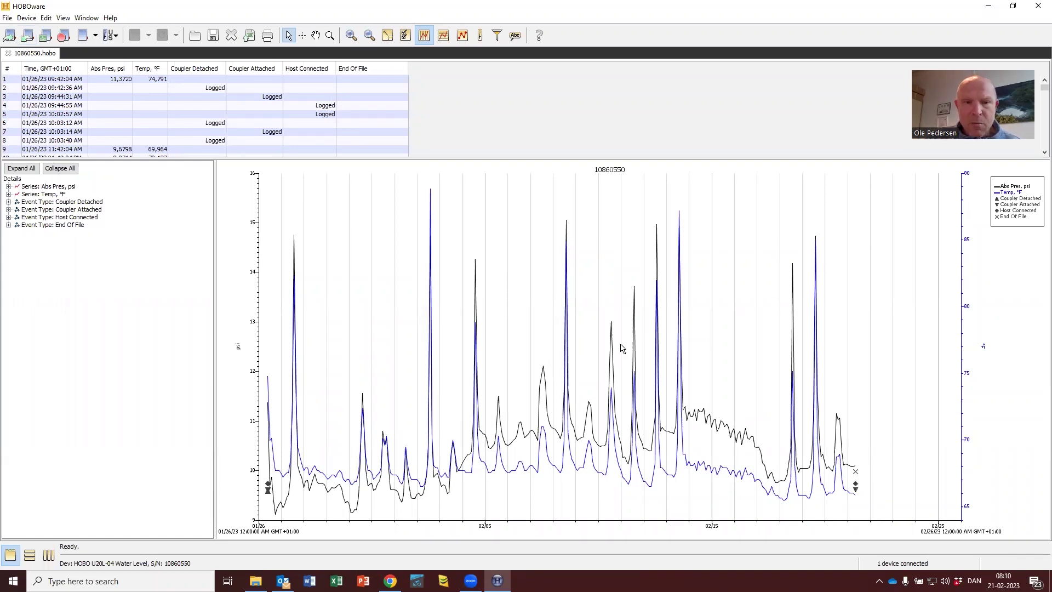
{"action": "left_click", "coordinate": [248, 36]}
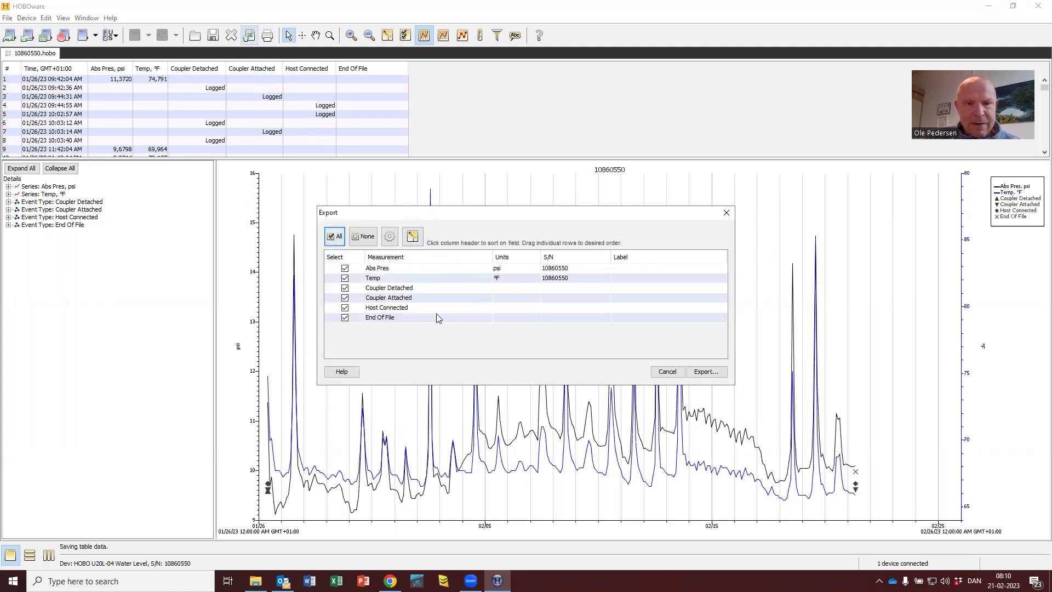
Export all six series as 10860550.csv with .csv Files type to the Temp folder
{"action": "left_click", "coordinate": [701, 371]}
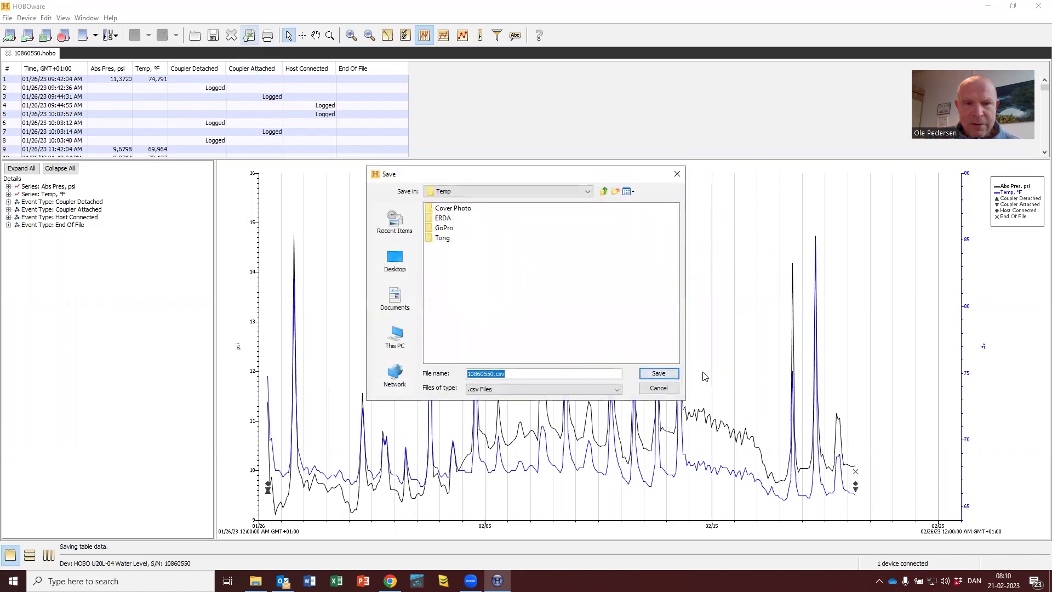
{"action": "left_click", "coordinate": [489, 390]}
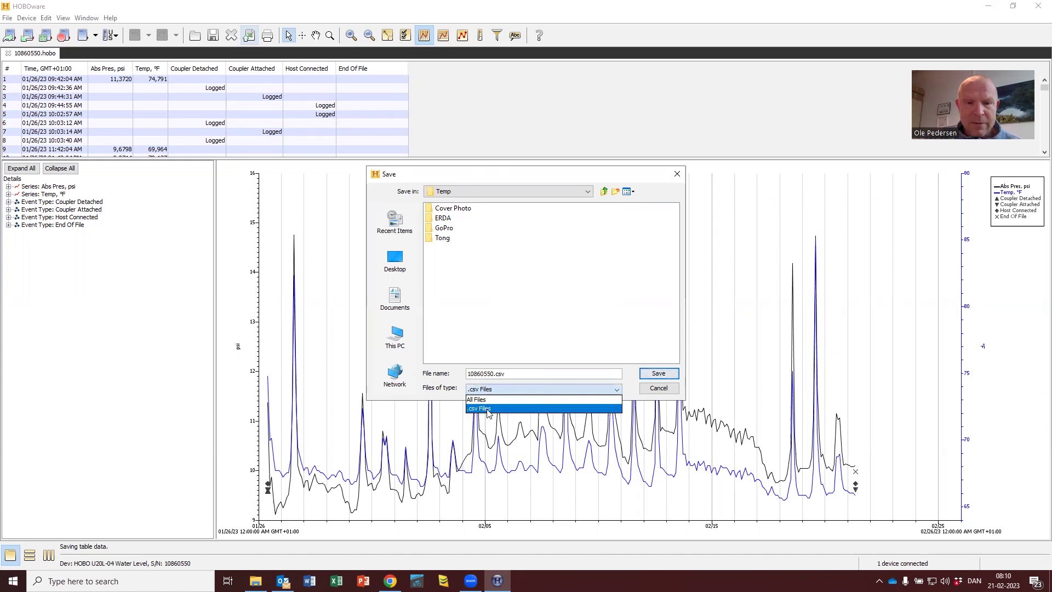
{"action": "left_click", "coordinate": [489, 413]}
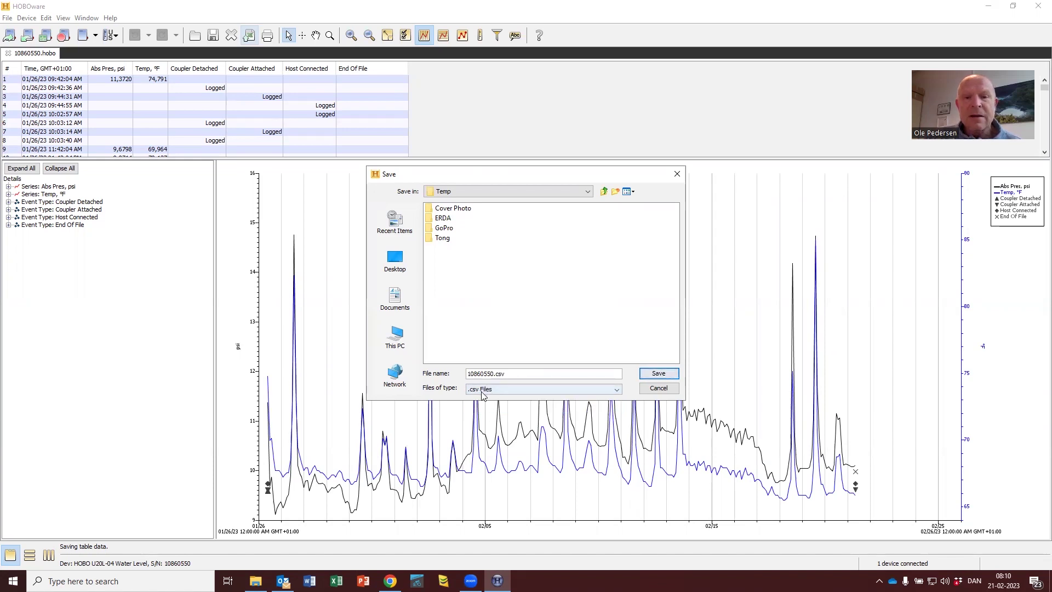
{"action": "left_click", "coordinate": [656, 373]}
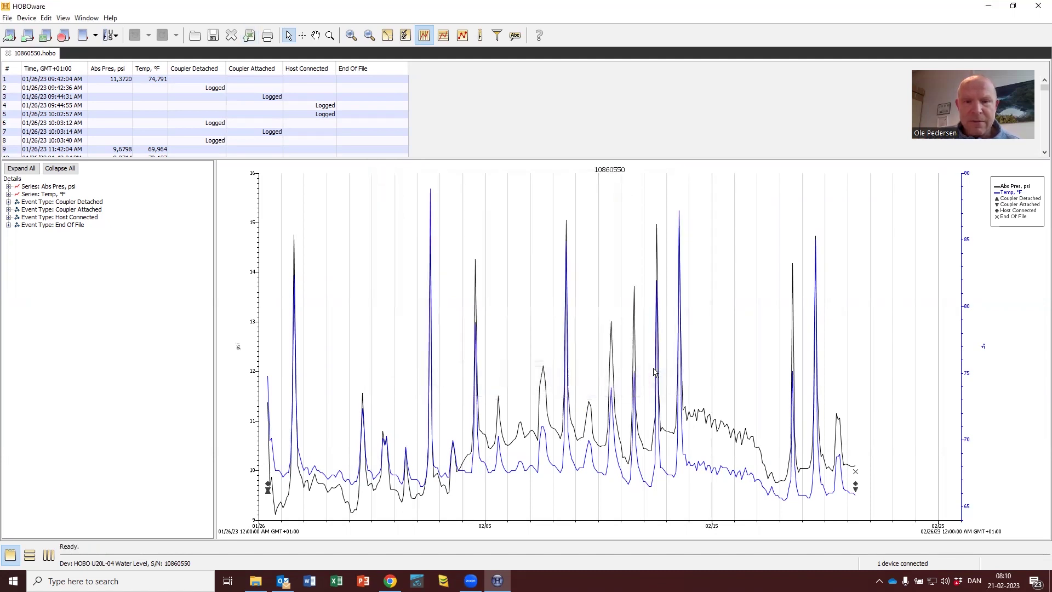